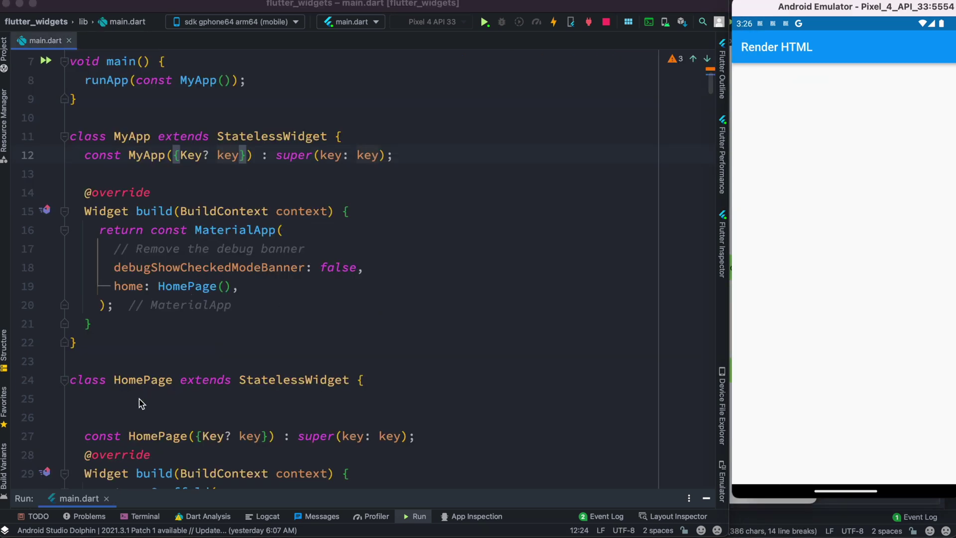
Paste the triple-quoted _htmlContent HTML string into HomePage and highlight its parts.
{"action": "left_click", "coordinate": [148, 409]}
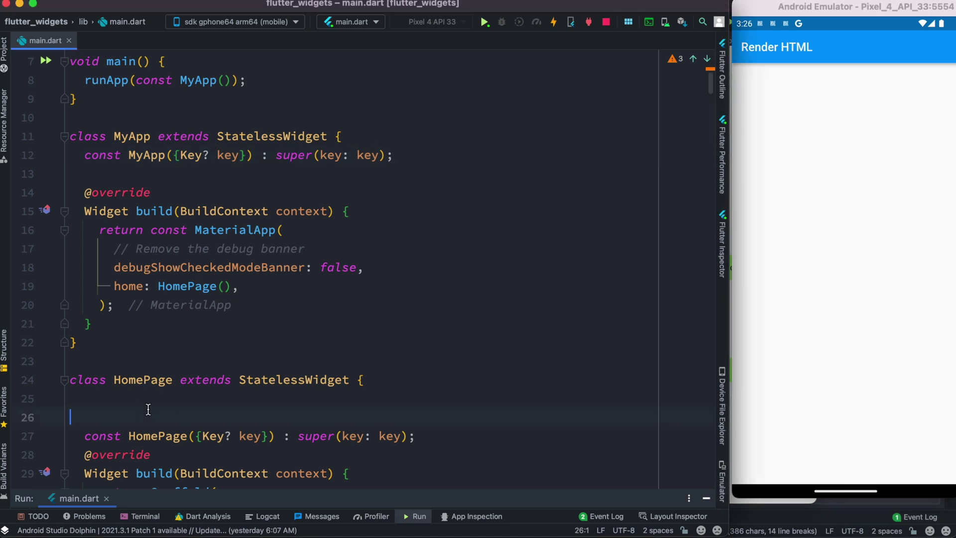
{"action": "key", "text": "super+v"}
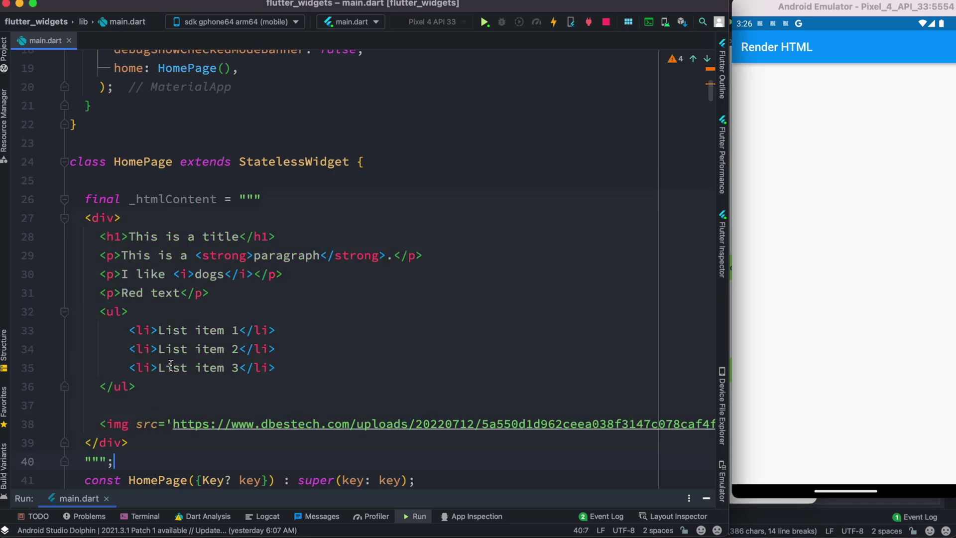
{"action": "scroll", "coordinate": [192, 298], "scroll_direction": "down", "scroll_amount": 1}
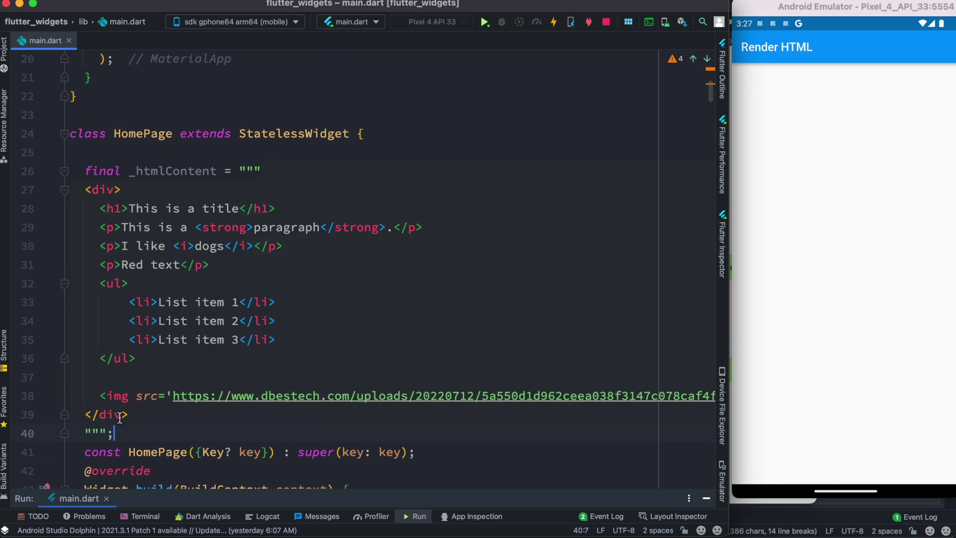
{"action": "left_click_drag", "start_coordinate": [129, 414], "coordinate": [23, 191]}
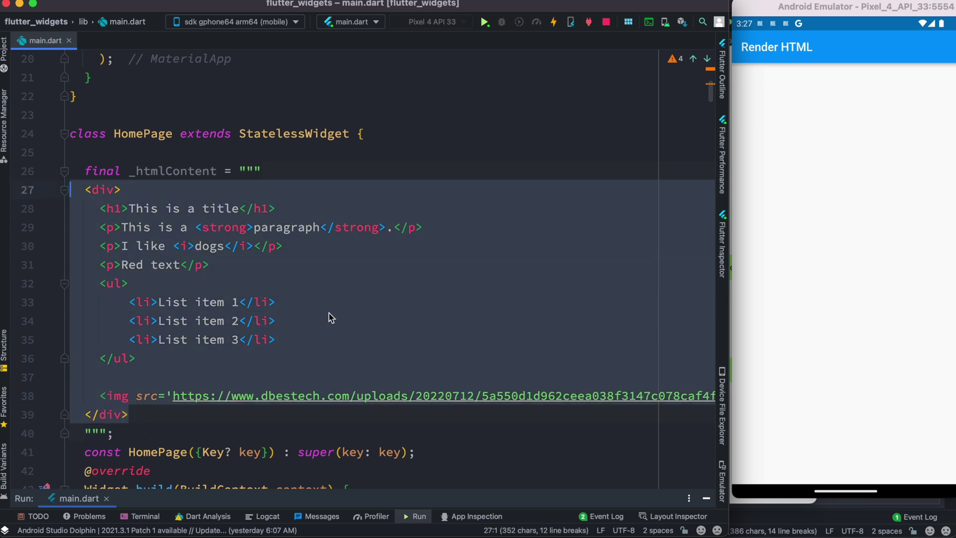
{"action": "scroll", "coordinate": [329, 317], "scroll_direction": "down", "scroll_amount": 1}
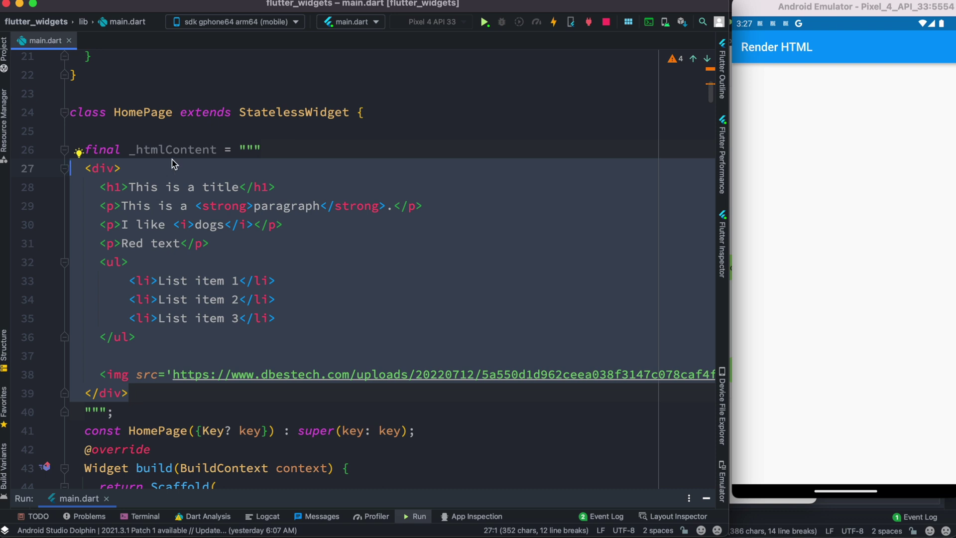
{"action": "left_click", "coordinate": [286, 149]}
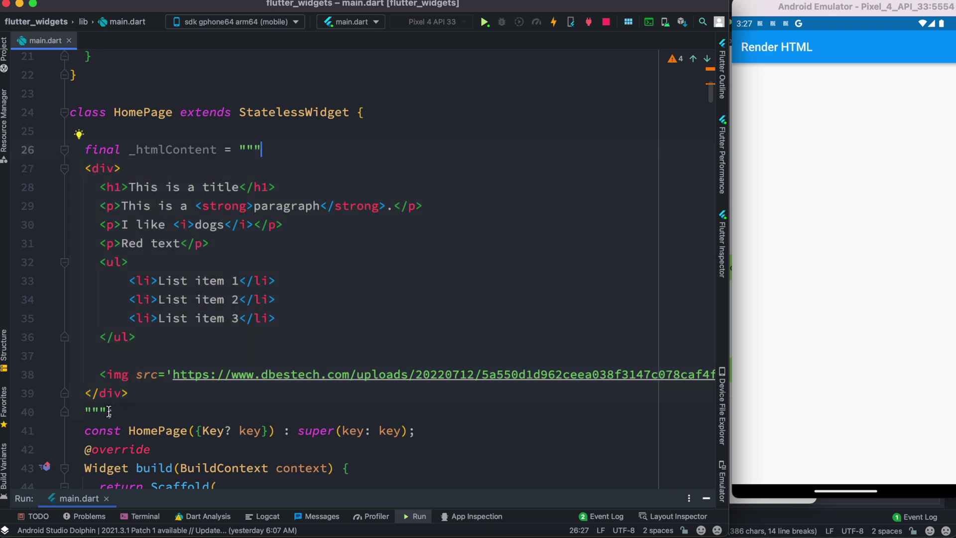
{"action": "left_click_drag", "start_coordinate": [107, 412], "coordinate": [85, 412]}
{"action": "left_click_drag", "start_coordinate": [266, 150], "coordinate": [239, 150]}
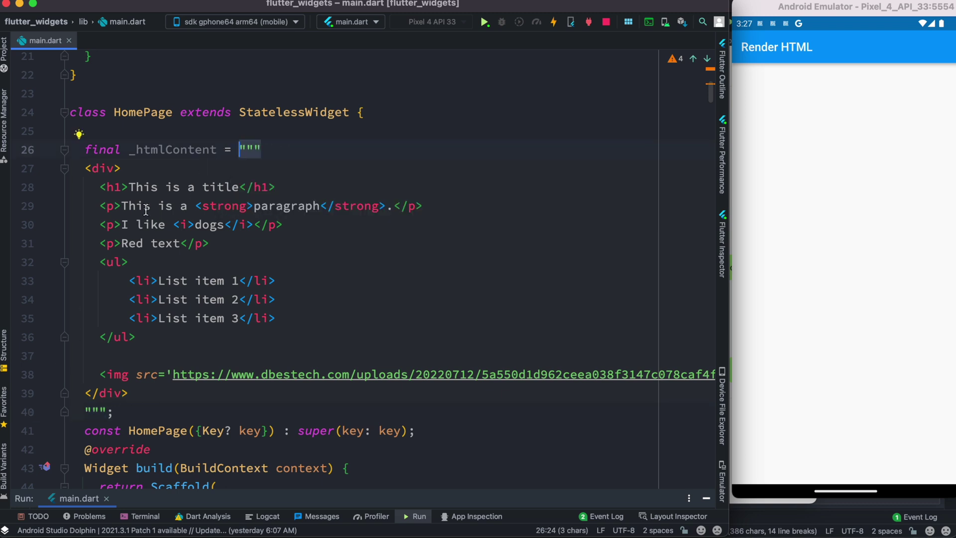
{"action": "double_click", "coordinate": [166, 150]}
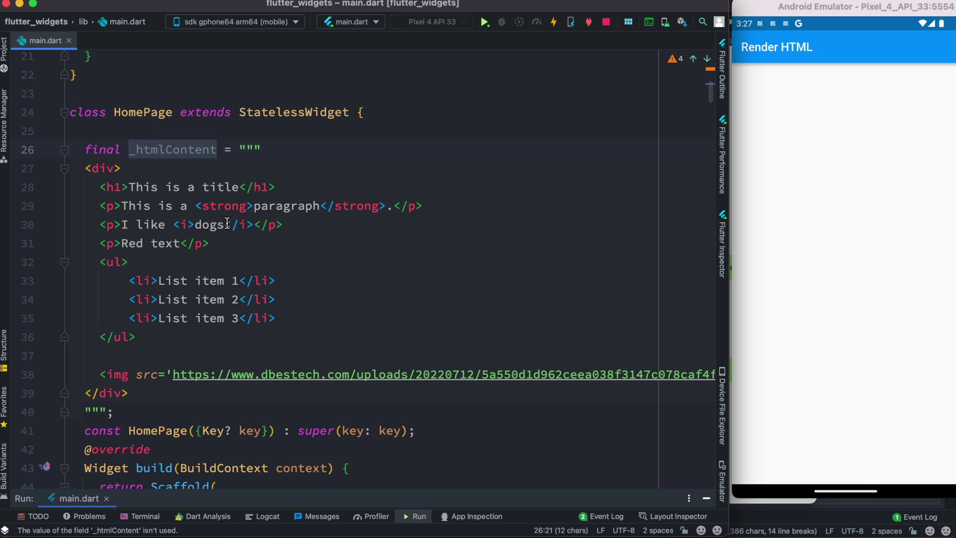
{"action": "scroll", "coordinate": [227, 224], "scroll_direction": "down", "scroll_amount": 2}
{"action": "scroll", "coordinate": [227, 224], "scroll_direction": "down", "scroll_amount": 4}
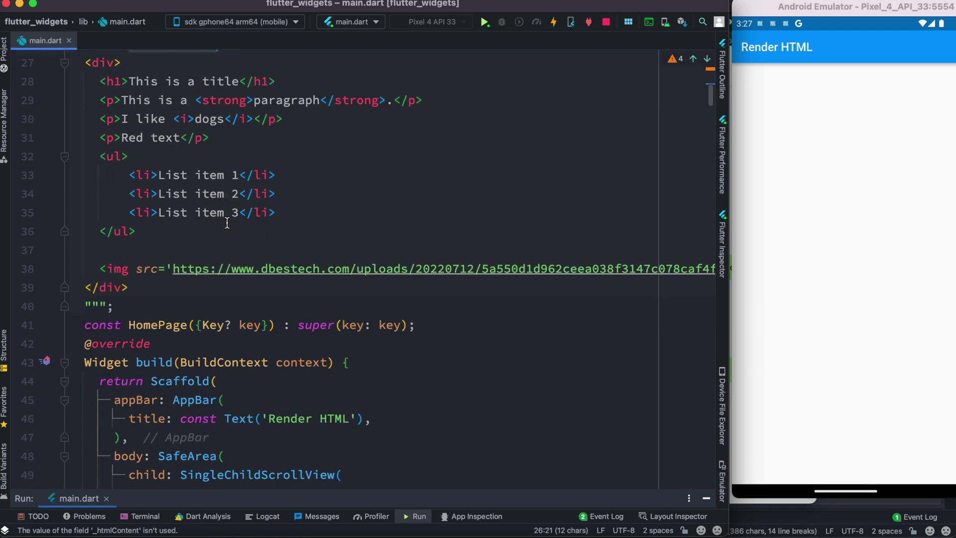
{"action": "scroll", "coordinate": [226, 224], "scroll_direction": "up", "scroll_amount": 3}
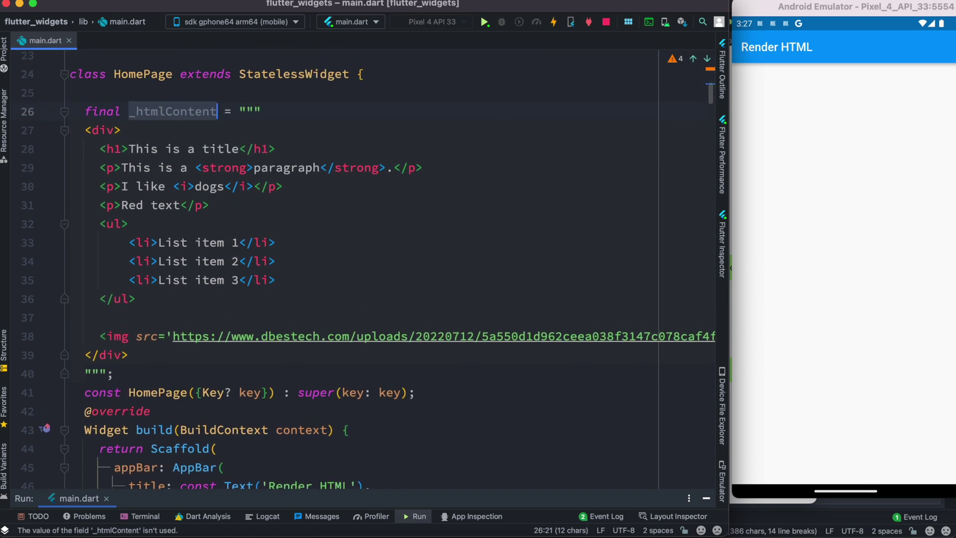
{"action": "scroll", "coordinate": [215, 234], "scroll_direction": "down", "scroll_amount": 3}
{"action": "scroll", "coordinate": [215, 234], "scroll_direction": "down", "scroll_amount": 2}
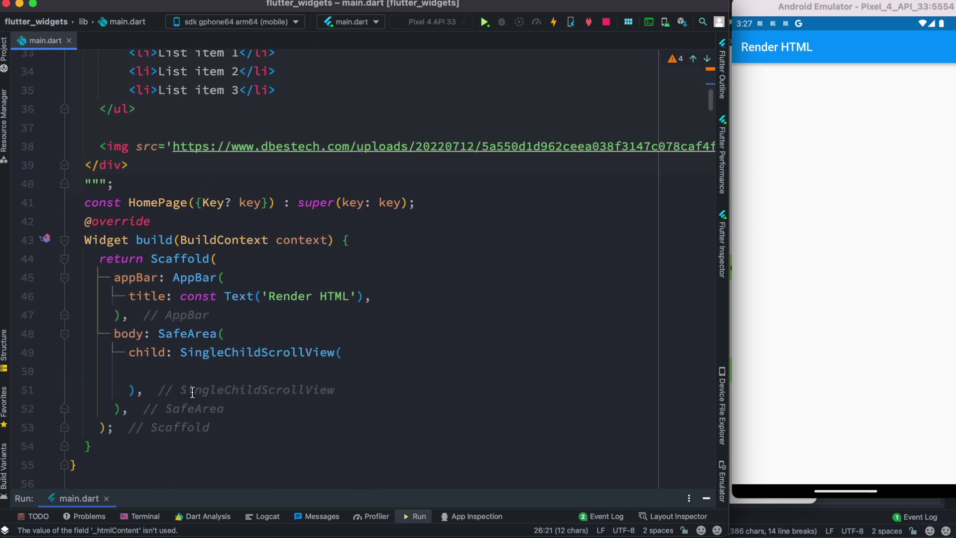
Review Html(data: _htmlContent) in SingleChildScrollView and the flutter_html import, then hot reload.
{"action": "left_click", "coordinate": [359, 361]}
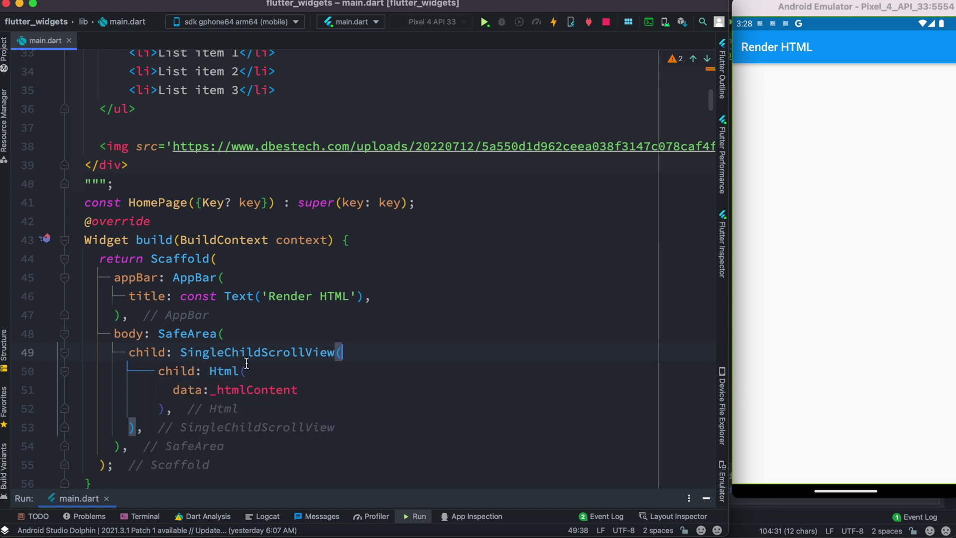
{"action": "scroll", "coordinate": [227, 379], "scroll_direction": "up", "scroll_amount": 3}
{"action": "scroll", "coordinate": [226, 379], "scroll_direction": "up", "scroll_amount": 5}
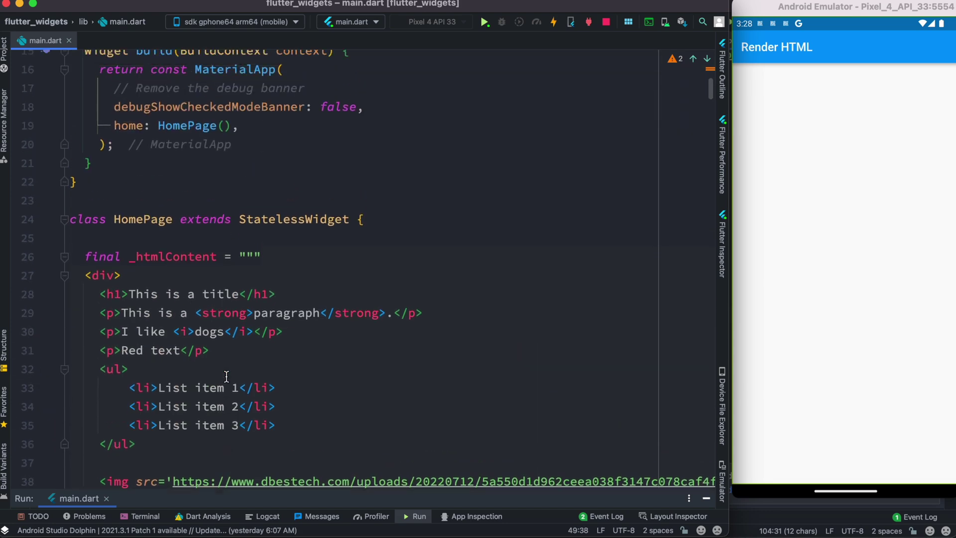
{"action": "scroll", "coordinate": [226, 379], "scroll_direction": "up", "scroll_amount": 2}
{"action": "scroll", "coordinate": [226, 379], "scroll_direction": "up", "scroll_amount": 2}
{"action": "scroll", "coordinate": [226, 378], "scroll_direction": "up", "scroll_amount": 1}
{"action": "scroll", "coordinate": [227, 378], "scroll_direction": "up", "scroll_amount": 1}
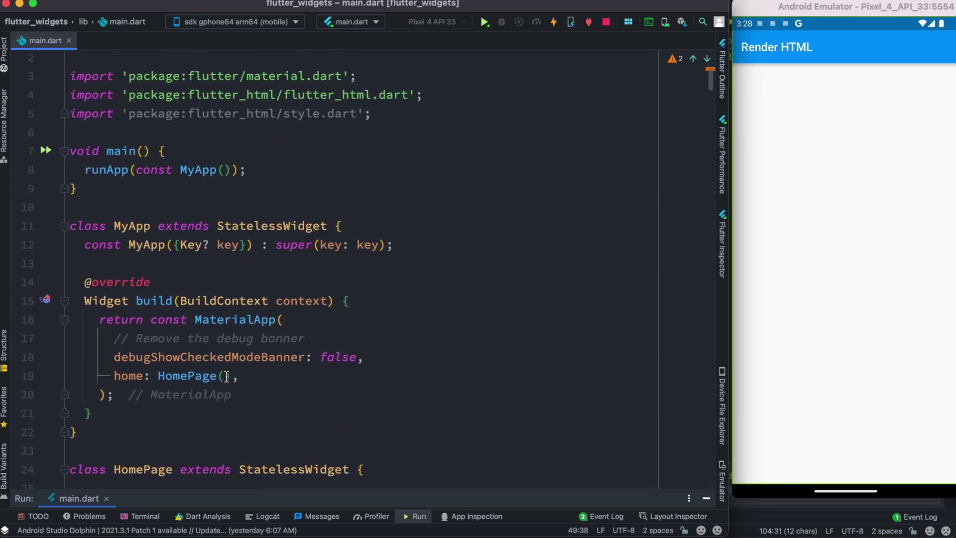
{"action": "left_click_drag", "start_coordinate": [422, 94], "coordinate": [64, 95]}
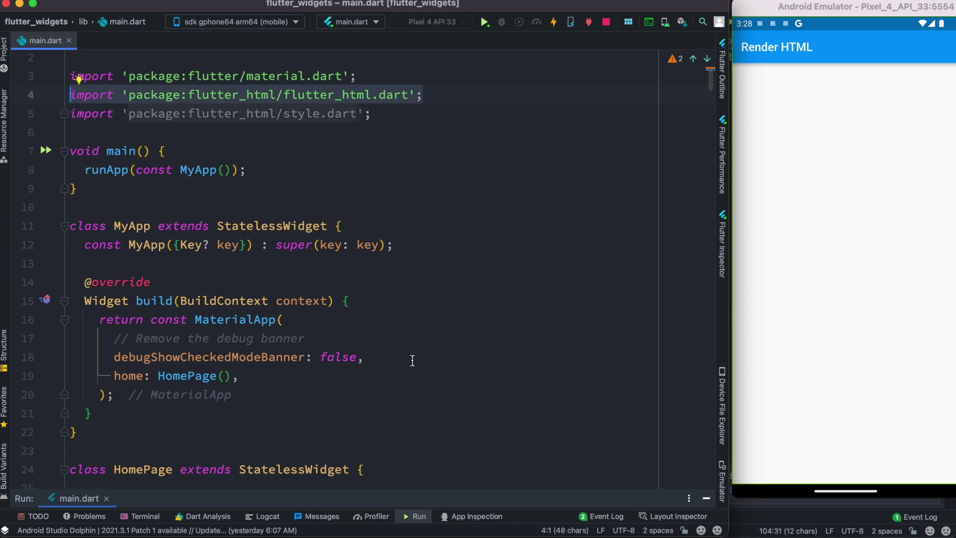
{"action": "scroll", "coordinate": [412, 361], "scroll_direction": "down", "scroll_amount": 2}
{"action": "scroll", "coordinate": [411, 361], "scroll_direction": "down", "scroll_amount": 2}
{"action": "scroll", "coordinate": [412, 361], "scroll_direction": "down", "scroll_amount": 3}
{"action": "scroll", "coordinate": [411, 361], "scroll_direction": "down", "scroll_amount": 1}
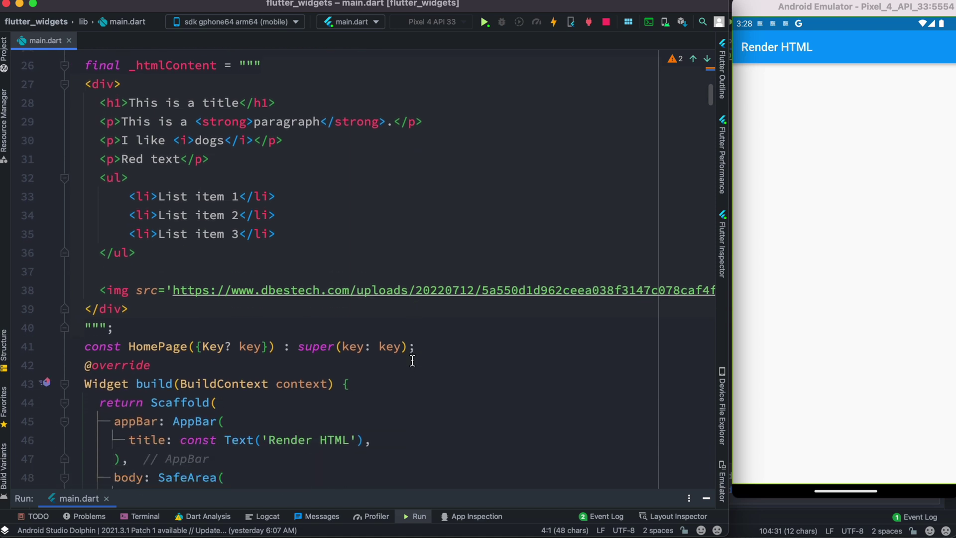
{"action": "scroll", "coordinate": [412, 361], "scroll_direction": "down", "scroll_amount": 3}
{"action": "scroll", "coordinate": [404, 362], "scroll_direction": "down", "scroll_amount": 1}
{"action": "scroll", "coordinate": [388, 362], "scroll_direction": "down", "scroll_amount": 1}
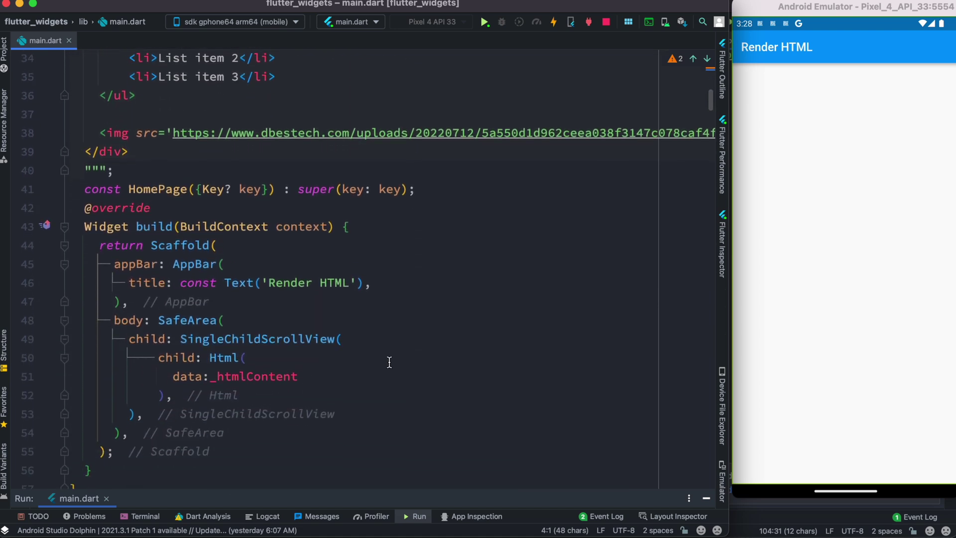
{"action": "left_click", "coordinate": [251, 361]}
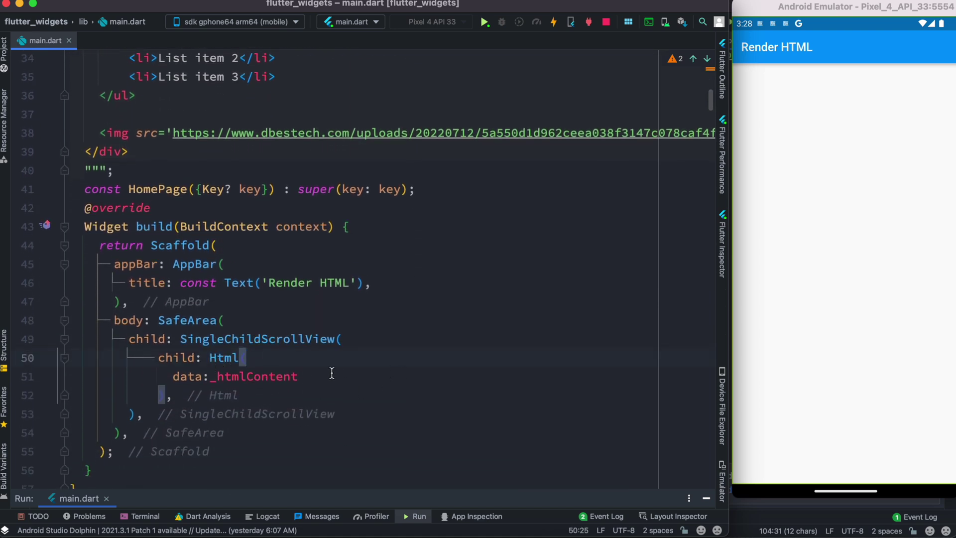
{"action": "left_click_drag", "start_coordinate": [311, 376], "coordinate": [207, 377]}
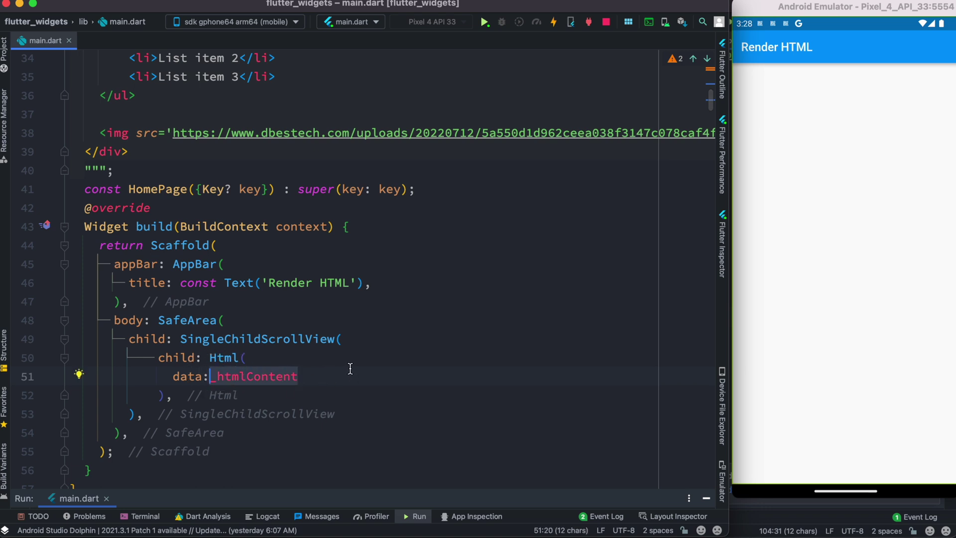
{"action": "key", "text": "ctrl+s"}
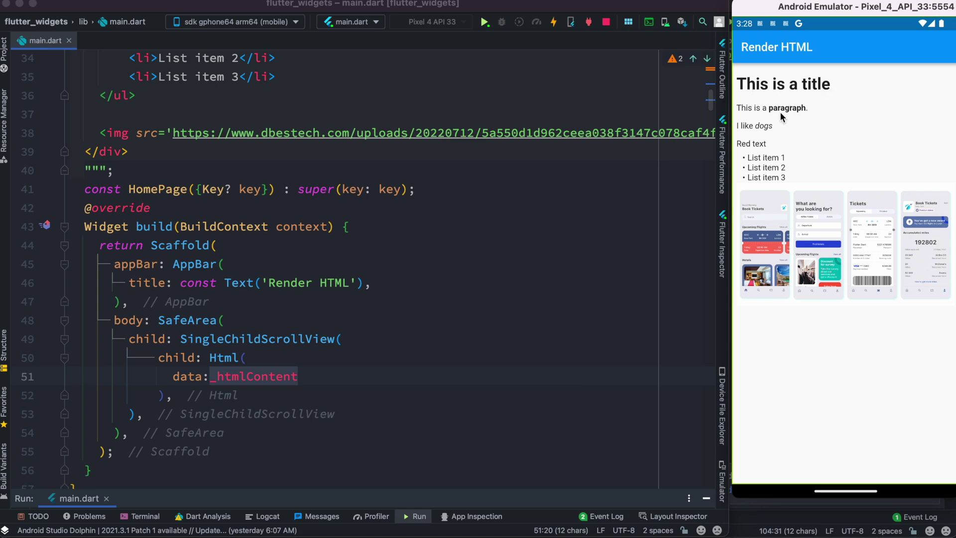
{"action": "scroll", "coordinate": [430, 287], "scroll_direction": "up", "scroll_amount": 2}
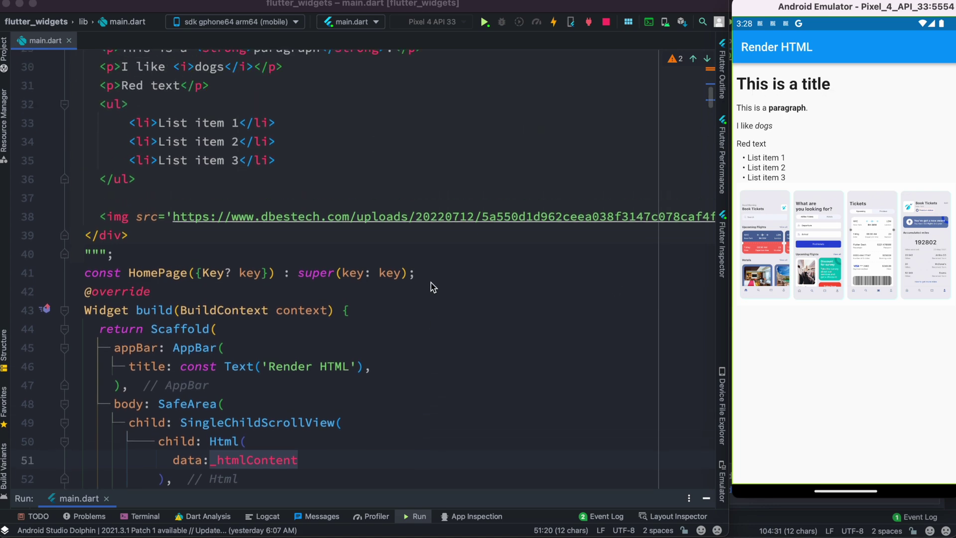
{"action": "scroll", "coordinate": [431, 287], "scroll_direction": "up", "scroll_amount": 3}
{"action": "scroll", "coordinate": [430, 286], "scroll_direction": "up", "scroll_amount": 1}
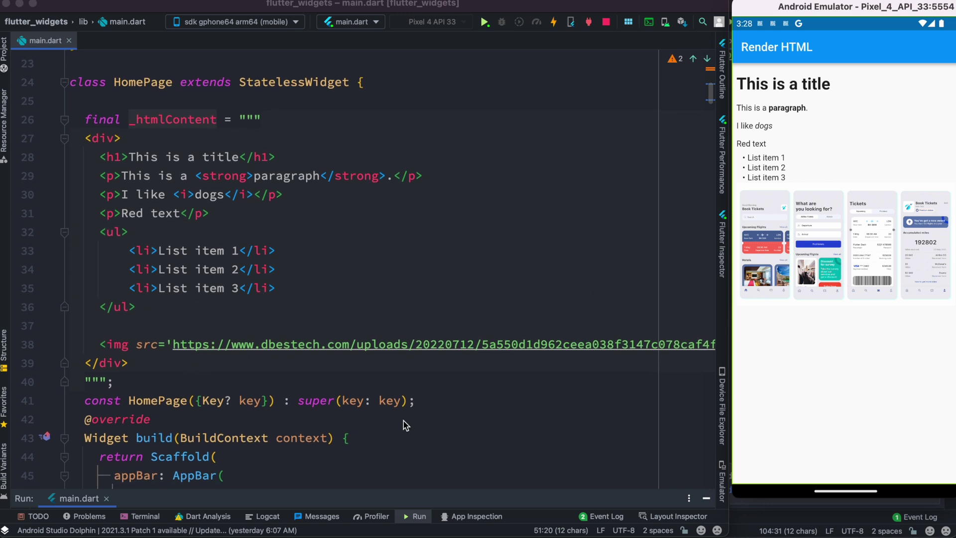
Duplicate the img tag on line 38 and hot reload to preview two images.
{"action": "left_click", "coordinate": [117, 348]}
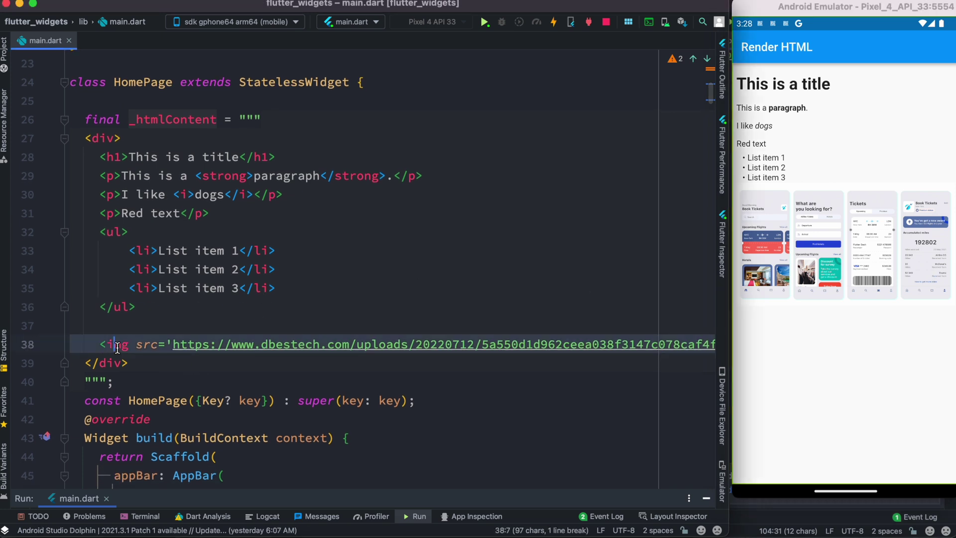
{"action": "key", "text": "End"}
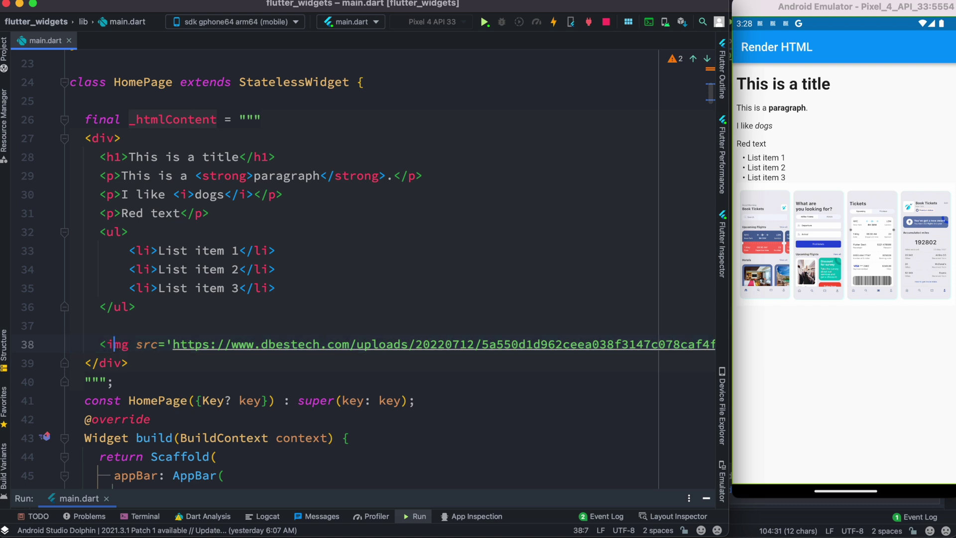
{"action": "key", "text": "Return"}
{"action": "key", "text": "super+v"}
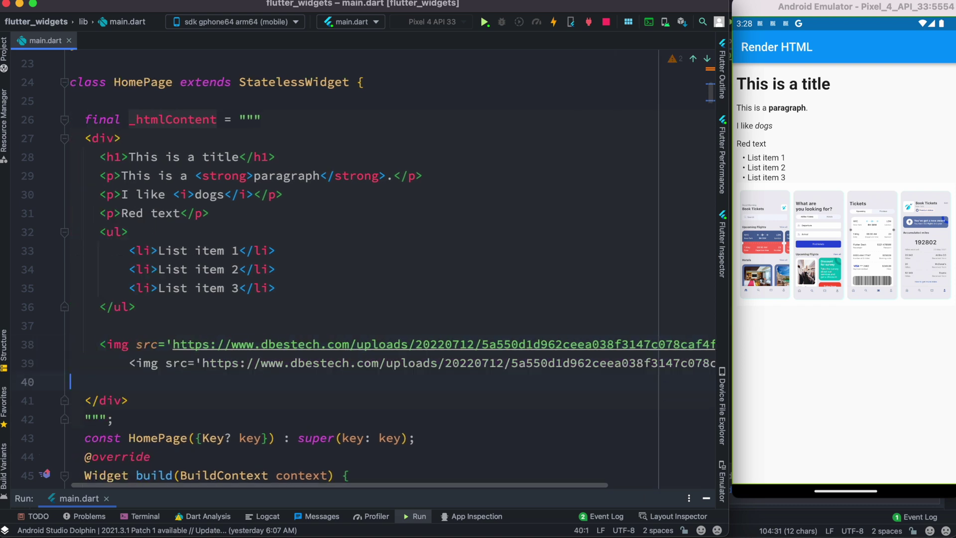
{"action": "key", "text": "super+s"}
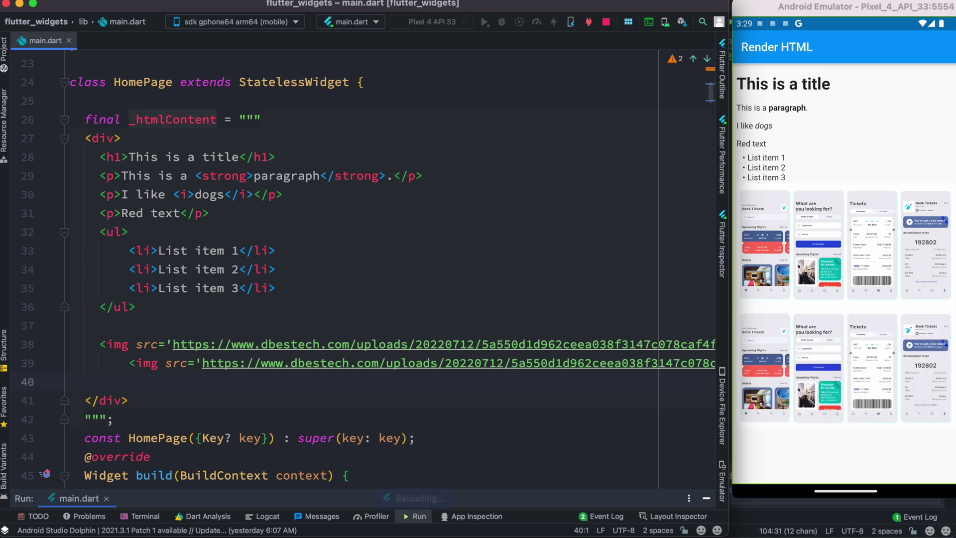
Delete the duplicated img line from the HTML content.
{"action": "left_click", "coordinate": [360, 290]}
{"action": "key", "text": "Down"}
{"action": "key", "text": "Down"}
{"action": "key", "text": "Down"}
{"action": "key", "text": "super+BackSpace"}
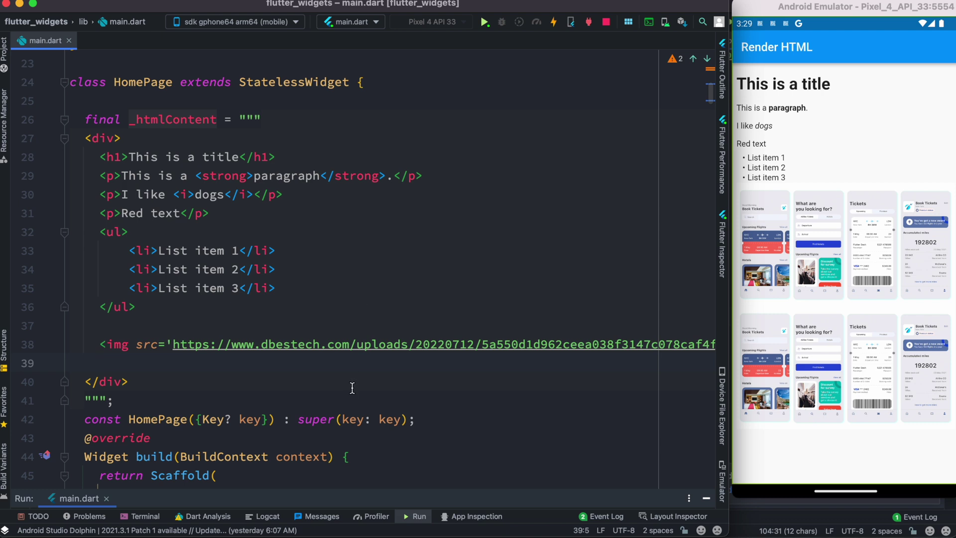
{"action": "scroll", "coordinate": [352, 387], "scroll_direction": "down", "scroll_amount": 5}
{"action": "scroll", "coordinate": [348, 366], "scroll_direction": "down", "scroll_amount": 2}
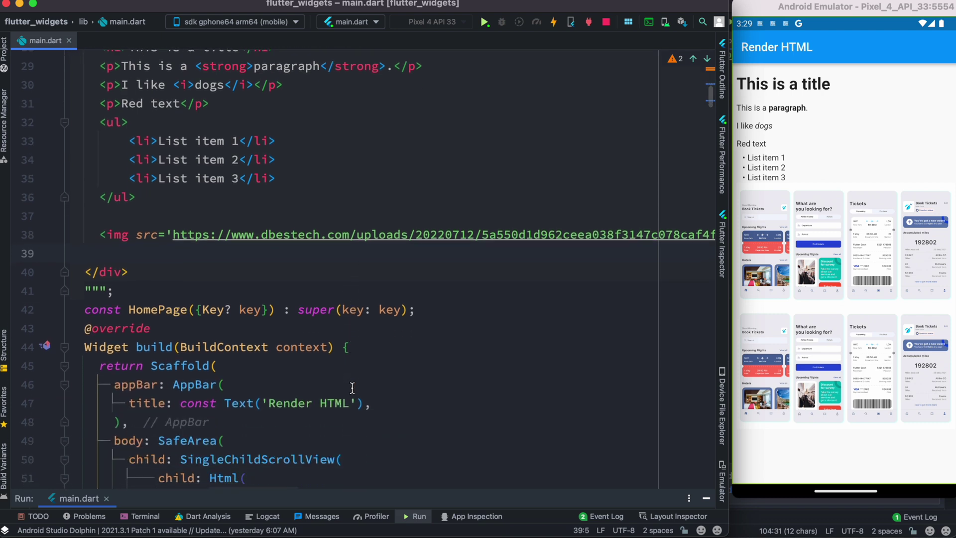
{"action": "scroll", "coordinate": [314, 351], "scroll_direction": "down", "scroll_amount": 6}
{"action": "scroll", "coordinate": [269, 332], "scroll_direction": "down", "scroll_amount": 2}
Hot reload to show one image, then add a new argument line after the Html data.
{"action": "left_click", "coordinate": [284, 313]}
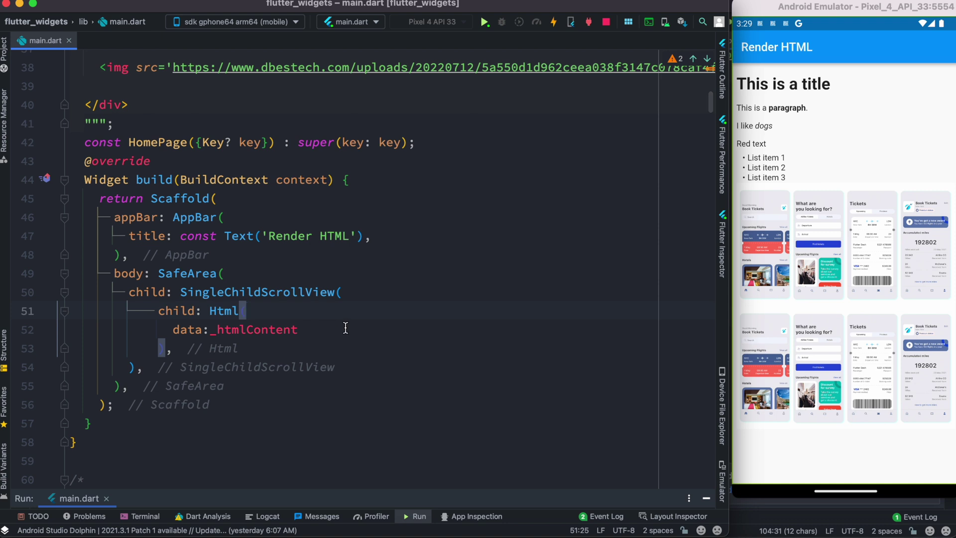
{"action": "key", "text": "super+s"}
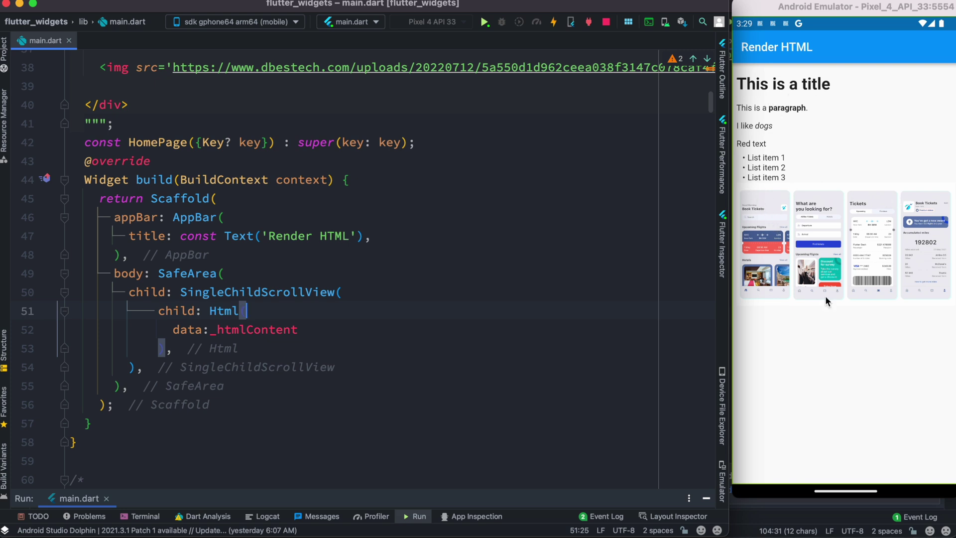
{"action": "key", "text": "Down"}
{"action": "key", "text": "End"}
{"action": "type", "text": ","}
{"action": "key", "text": "Return"}
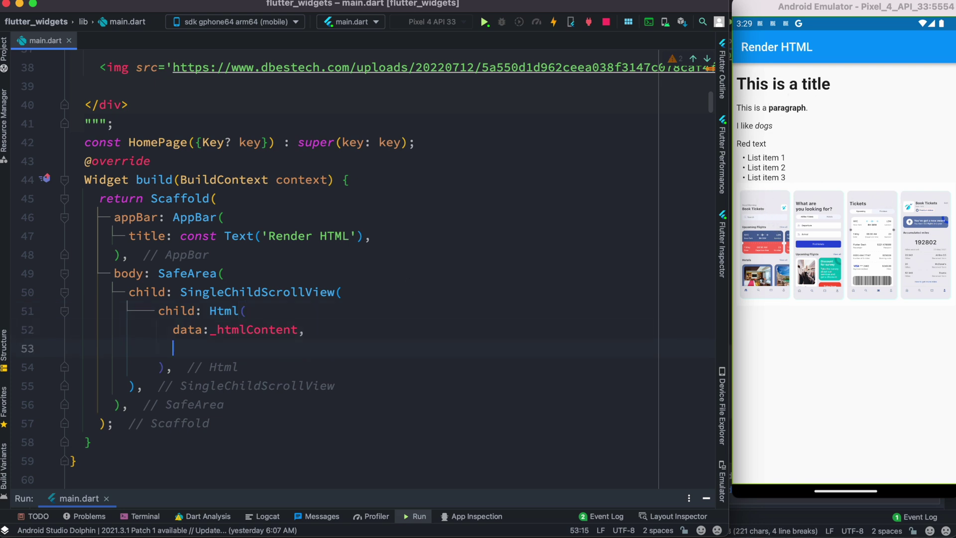
Paste the style map (red h1, black87 medium p, ul vertical margin 20) and review each entry.
{"action": "type", "text": "style: {                 'h1': Style(color: Colors.red),                 'p': Style(color: Colors.black87, fontSize: FontSize.medium),                 'ul': Style(margin: const EdgeInsets.symmetric(vertical: 20))               },"}
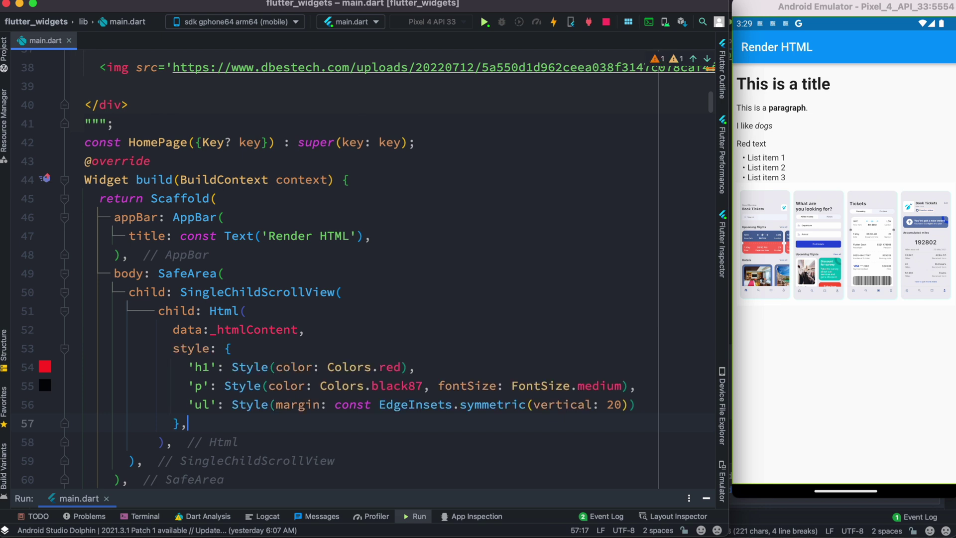
{"action": "left_click", "coordinate": [246, 349]}
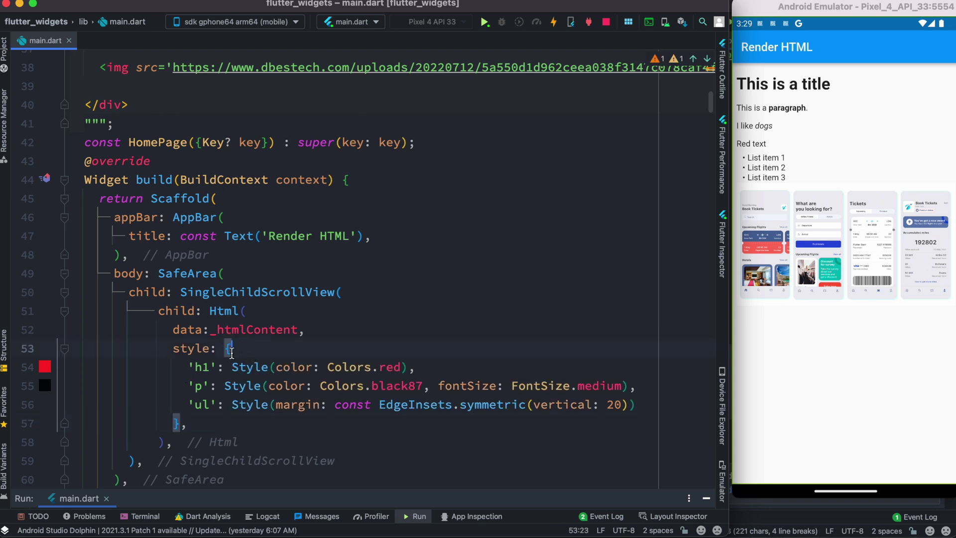
{"action": "left_click", "coordinate": [187, 367]}
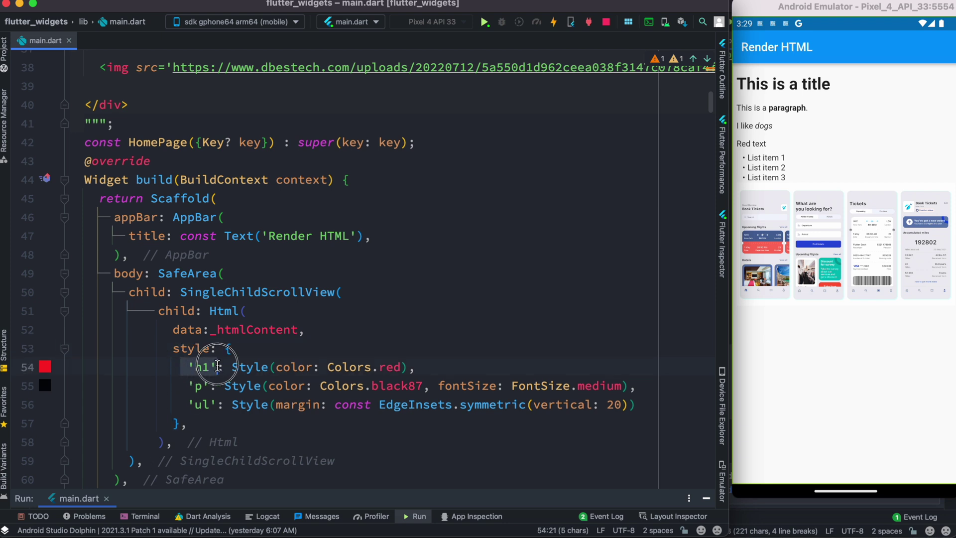
{"action": "left_click", "coordinate": [188, 386]}
{"action": "left_click_drag", "start_coordinate": [188, 405], "coordinate": [235, 404]}
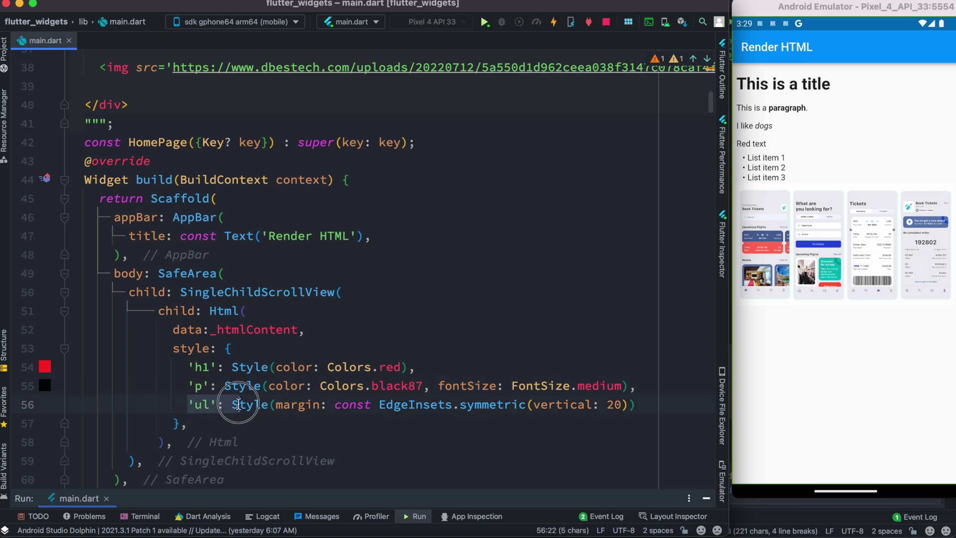
{"action": "left_click_drag", "start_coordinate": [231, 367], "coordinate": [415, 367]}
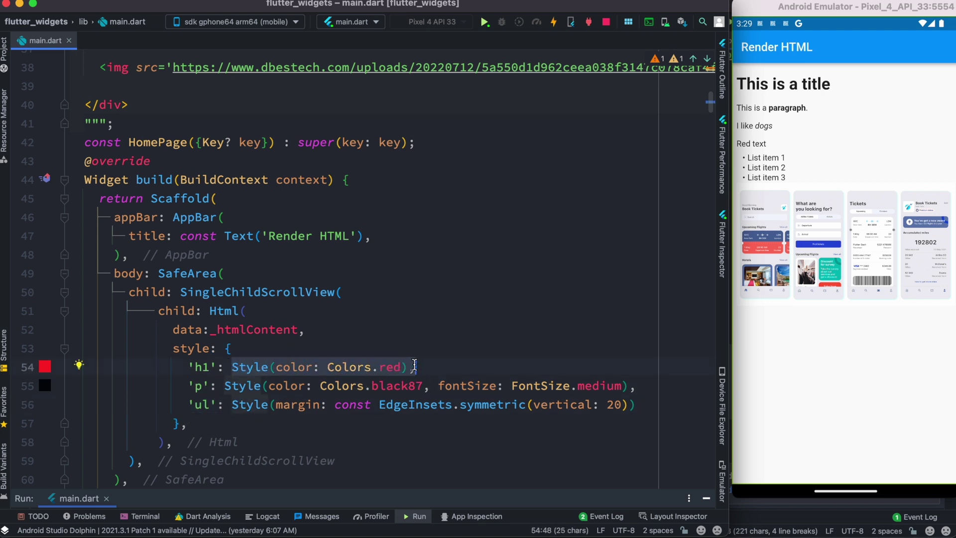
{"action": "scroll", "coordinate": [247, 374], "scroll_direction": "up", "scroll_amount": 3}
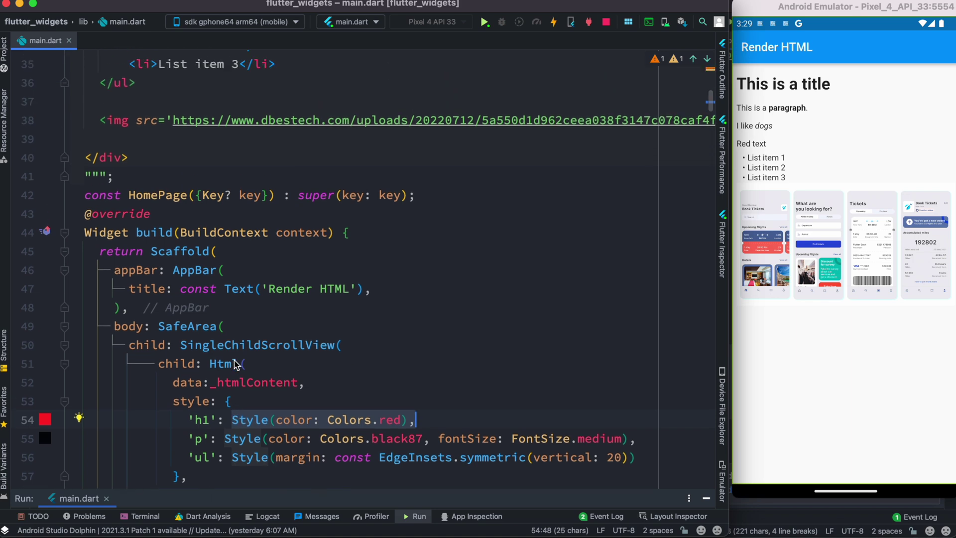
{"action": "scroll", "coordinate": [239, 366], "scroll_direction": "up", "scroll_amount": 5}
{"action": "scroll", "coordinate": [234, 364], "scroll_direction": "up", "scroll_amount": 5}
{"action": "scroll", "coordinate": [234, 364], "scroll_direction": "up", "scroll_amount": 5}
{"action": "scroll", "coordinate": [234, 364], "scroll_direction": "up", "scroll_amount": 4}
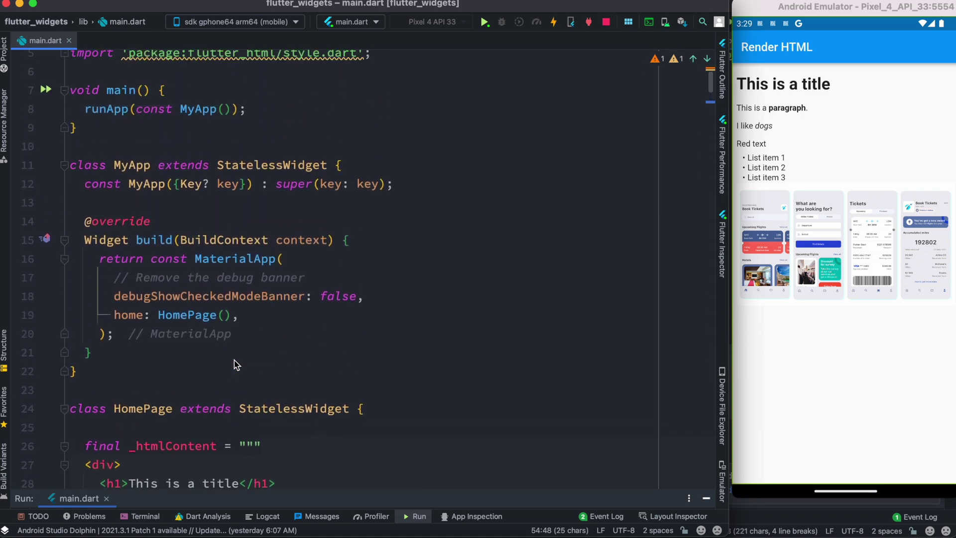
{"action": "scroll", "coordinate": [234, 363], "scroll_direction": "up", "scroll_amount": 2}
{"action": "scroll", "coordinate": [234, 364], "scroll_direction": "up", "scroll_amount": 1}
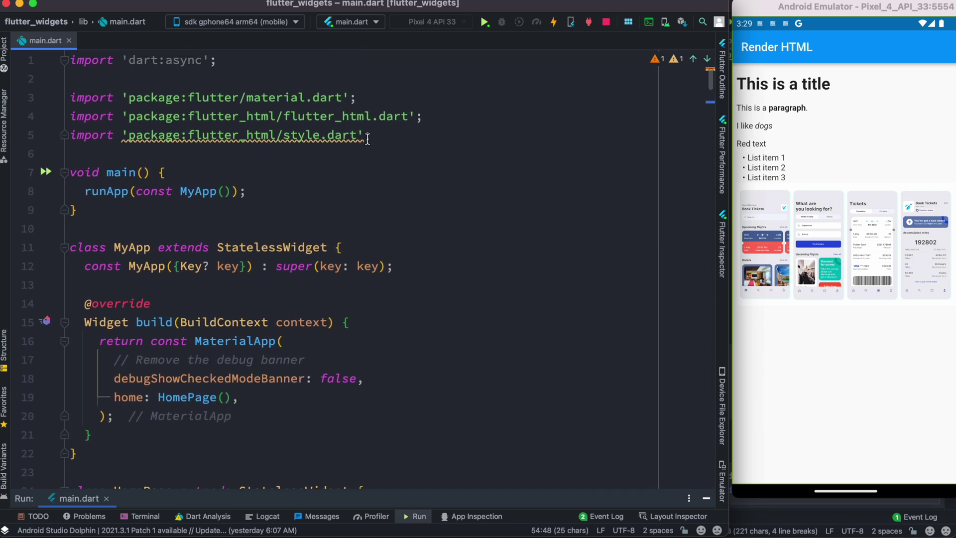
{"action": "left_click_drag", "start_coordinate": [370, 137], "coordinate": [49, 140]}
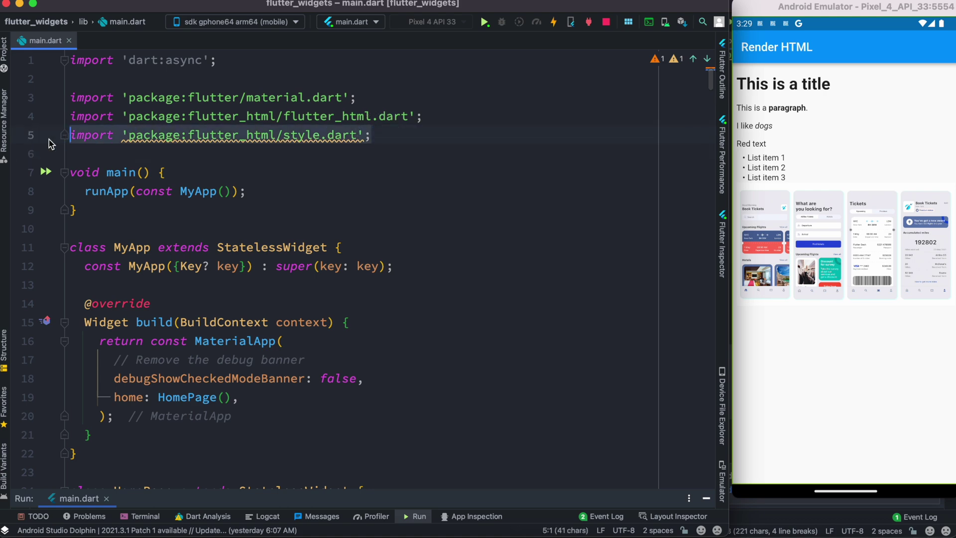
{"action": "scroll", "coordinate": [405, 331], "scroll_direction": "down", "scroll_amount": 5}
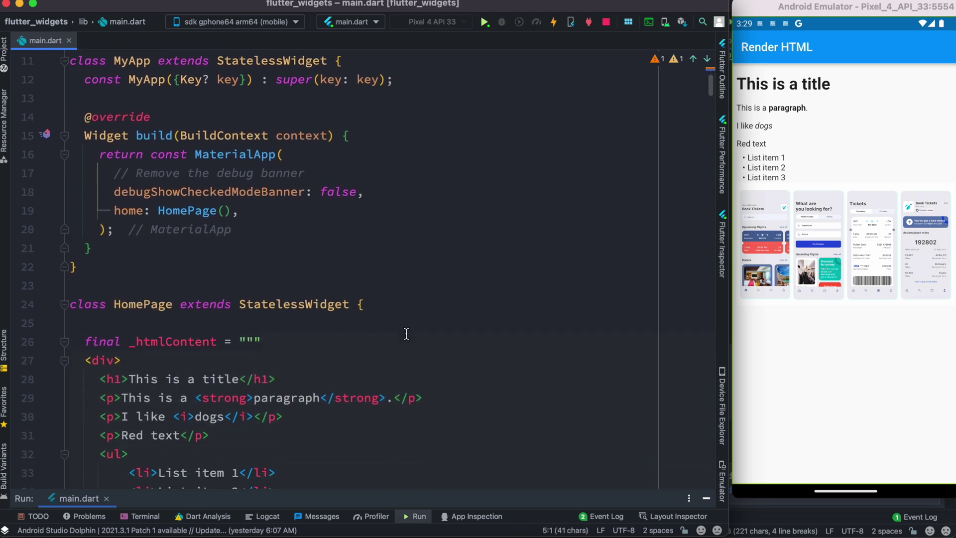
{"action": "scroll", "coordinate": [405, 333], "scroll_direction": "down", "scroll_amount": 5}
{"action": "scroll", "coordinate": [406, 334], "scroll_direction": "down", "scroll_amount": 5}
{"action": "scroll", "coordinate": [406, 332], "scroll_direction": "down", "scroll_amount": 3}
{"action": "scroll", "coordinate": [406, 330], "scroll_direction": "down", "scroll_amount": 1}
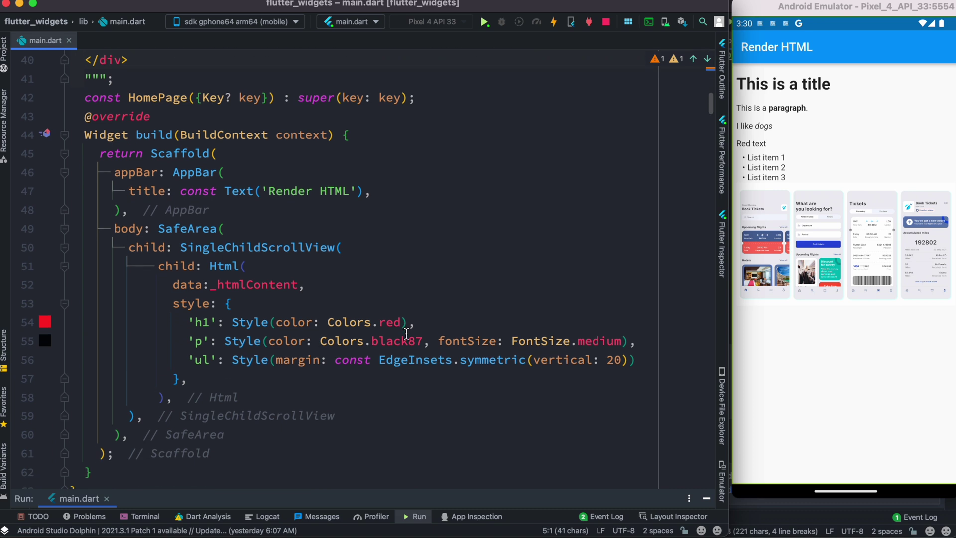
Review the red h1 and medium p styles, then hot reload to apply them.
{"action": "left_click_drag", "start_coordinate": [183, 321], "coordinate": [442, 322]}
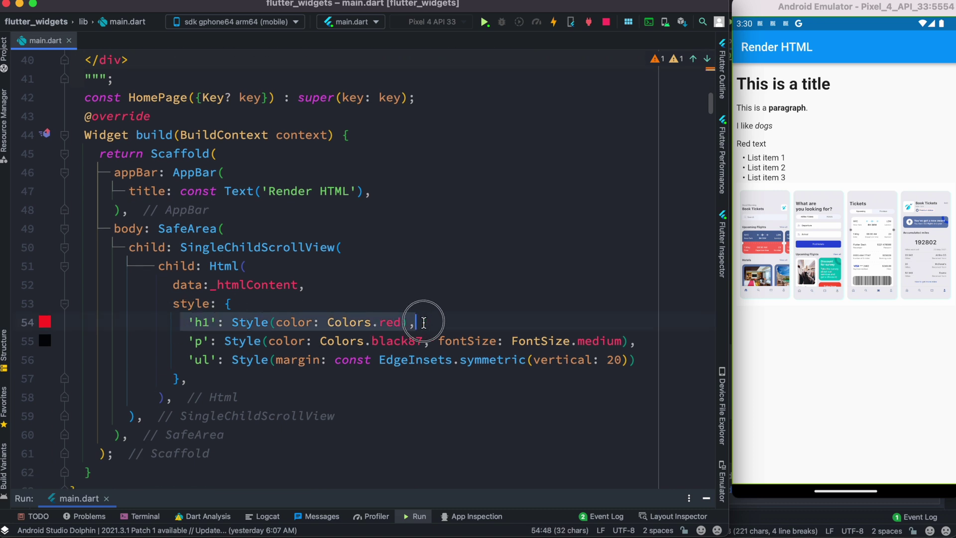
{"action": "left_click_drag", "start_coordinate": [512, 340], "coordinate": [619, 343]}
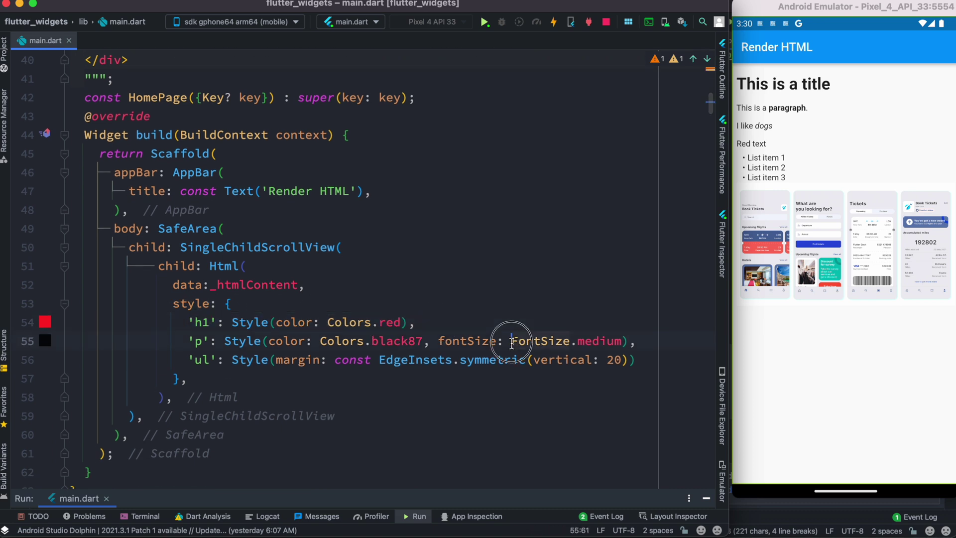
{"action": "left_click", "coordinate": [604, 364]}
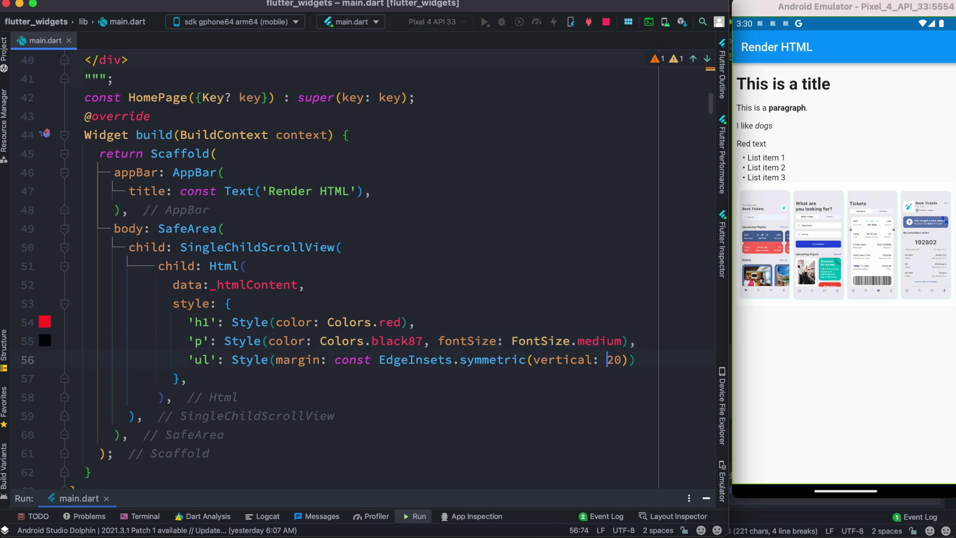
{"action": "key", "text": "super+s"}
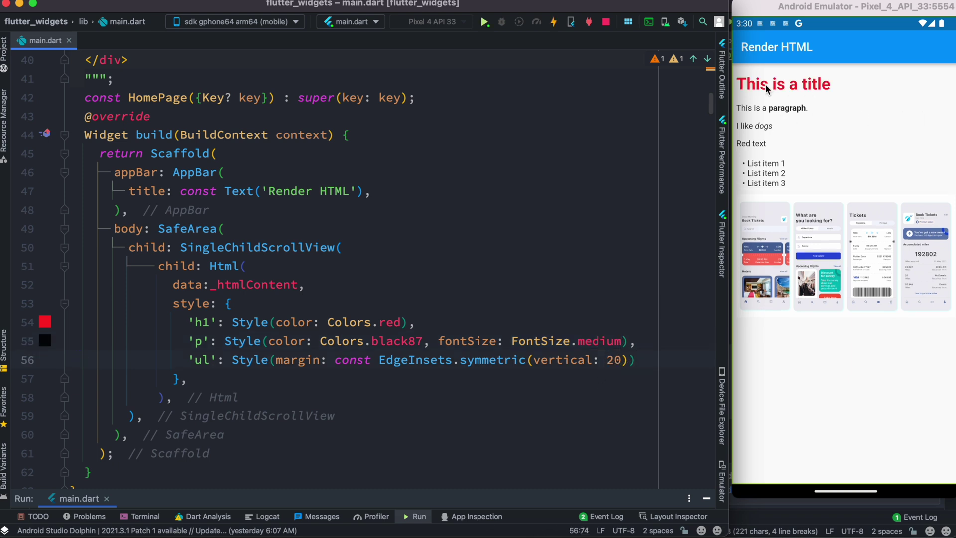
Change the ul vertical margin from 20 to 40 and hot reload.
{"action": "left_click", "coordinate": [614, 362]}
{"action": "key", "text": "BackSpace"}
{"action": "type", "text": "4"}
{"action": "key", "text": "super+s"}
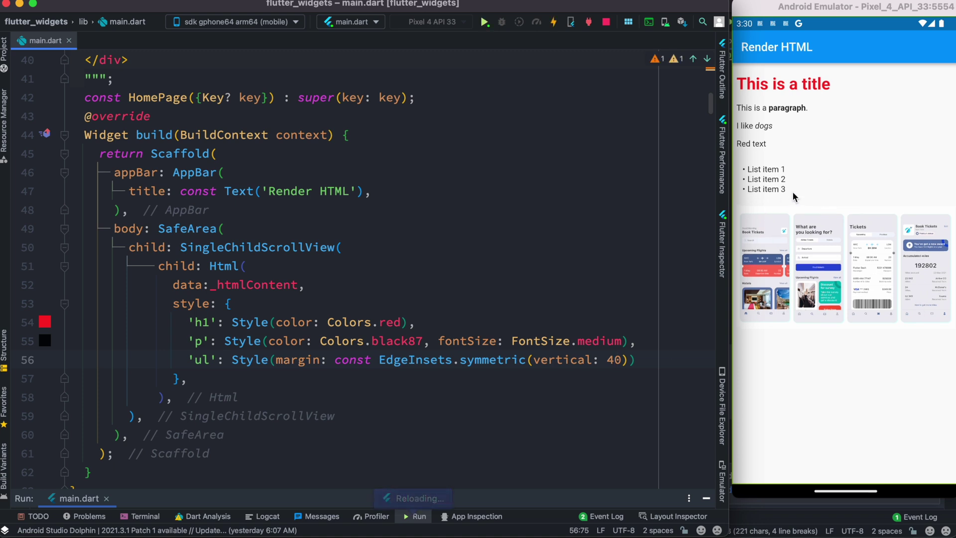